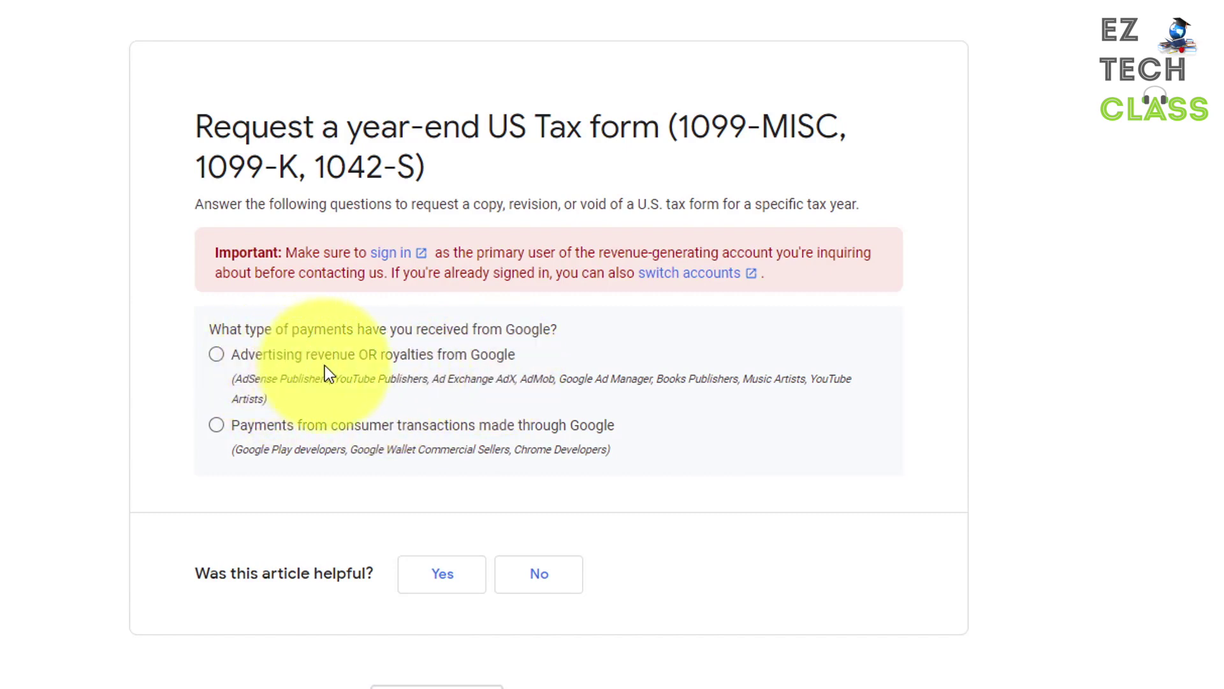
Specify advertising revenue OR royalties from Google, a tax form not received but believed due, and the 1099 MISC document for US-based companies
{"action": "left_click", "coordinate": [217, 357]}
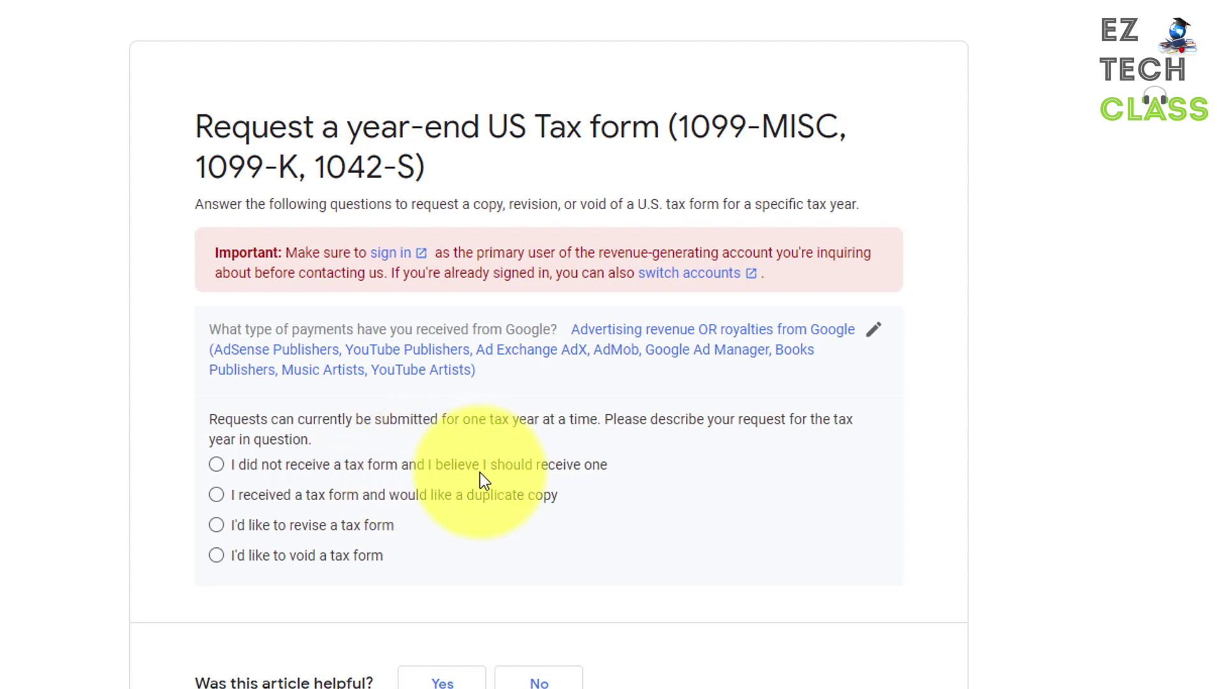
{"action": "left_click", "coordinate": [216, 465]}
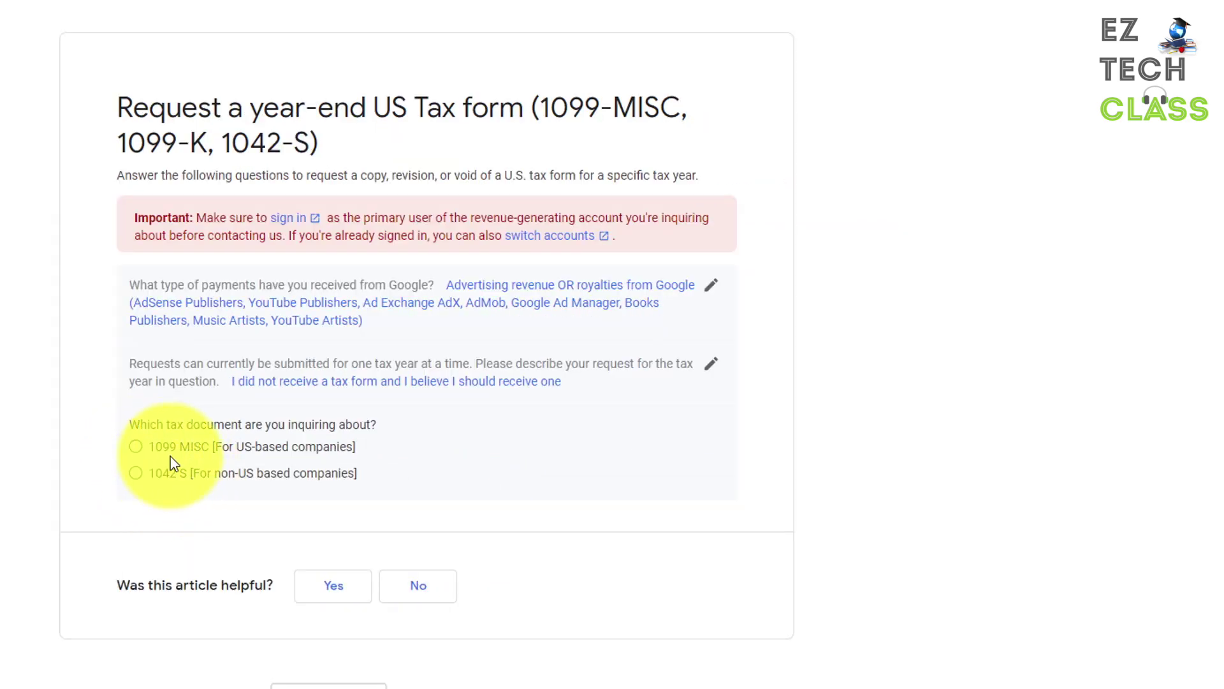
{"action": "left_click", "coordinate": [137, 446]}
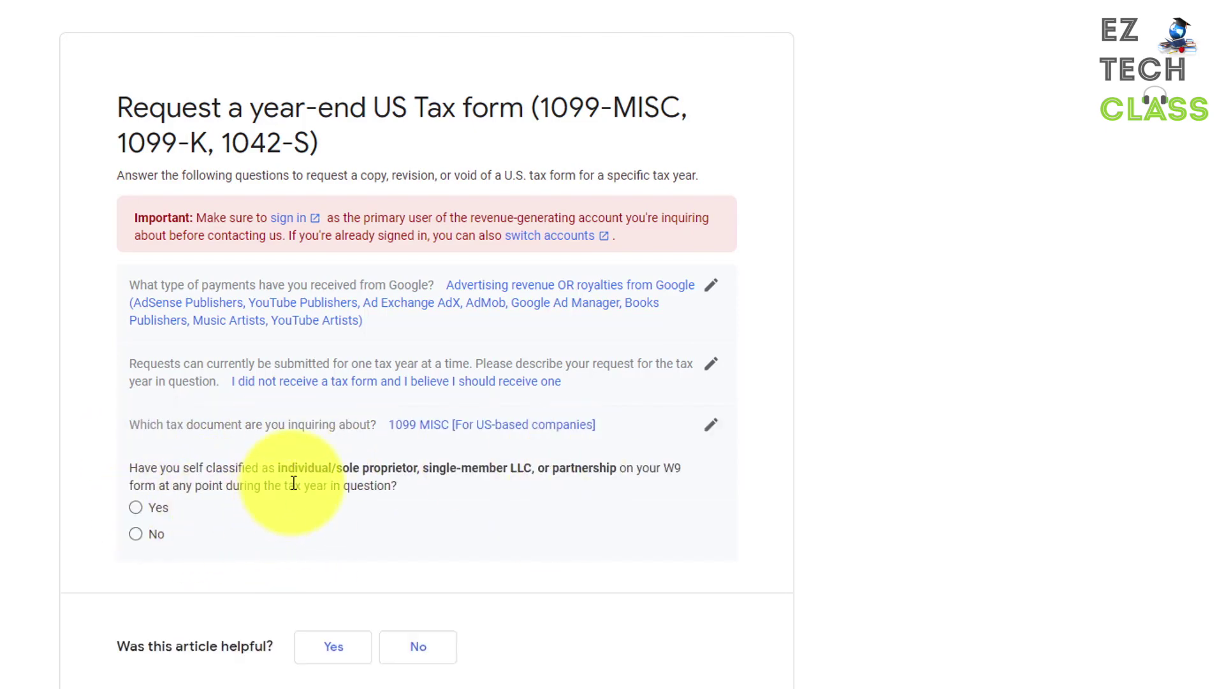
Answer Yes to the W9 self-classification and reportable-threshold questions, and open the request form for a re-issued tax form
{"action": "left_click", "coordinate": [156, 508]}
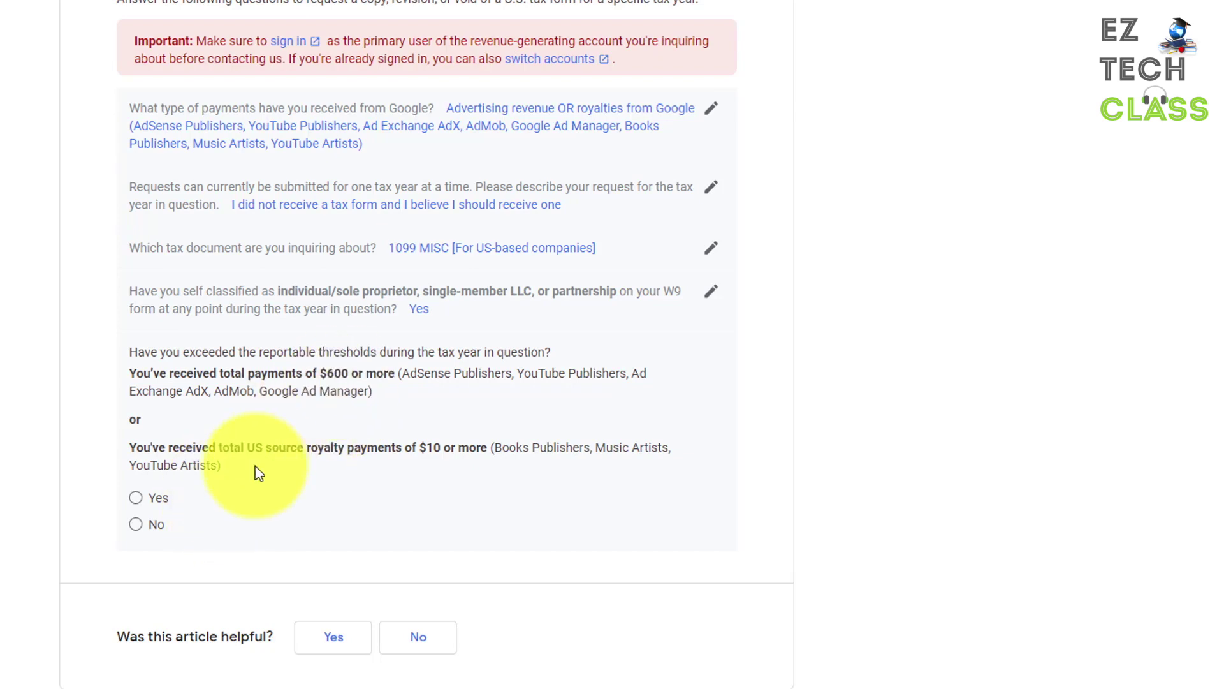
{"action": "left_click", "coordinate": [137, 498]}
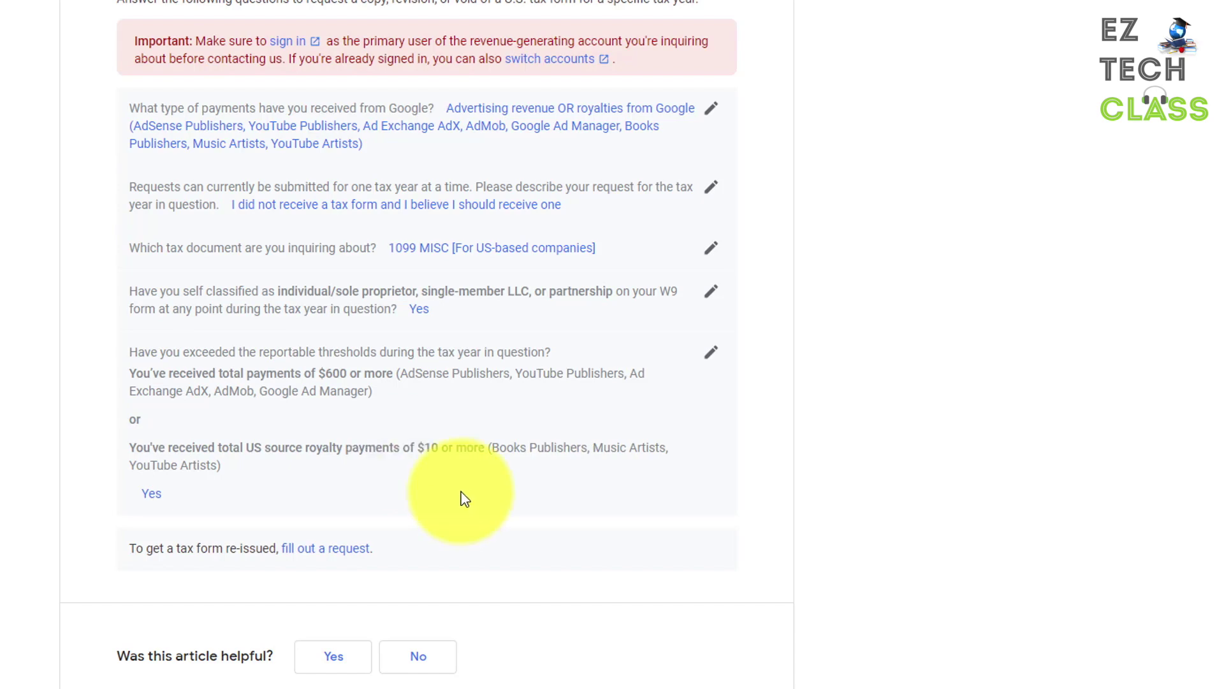
{"action": "left_click", "coordinate": [339, 561]}
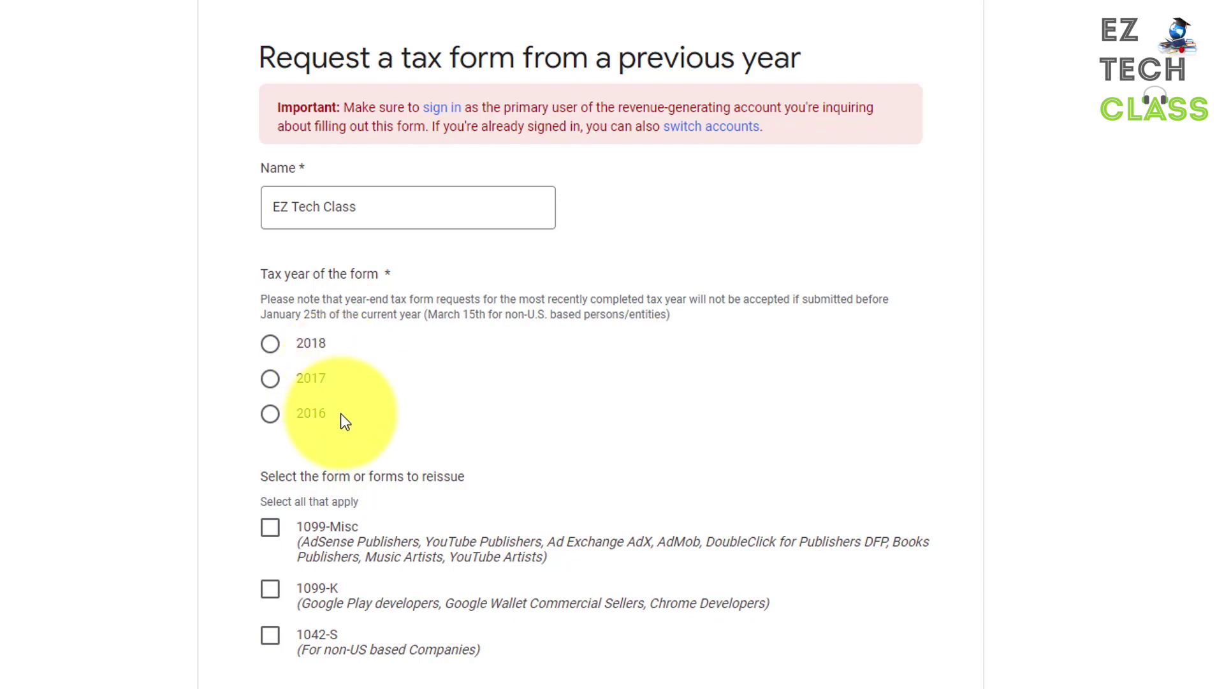
Request the 1099-Misc form for tax year 2018, giving "I never received it" as the reason
{"action": "left_click", "coordinate": [313, 349]}
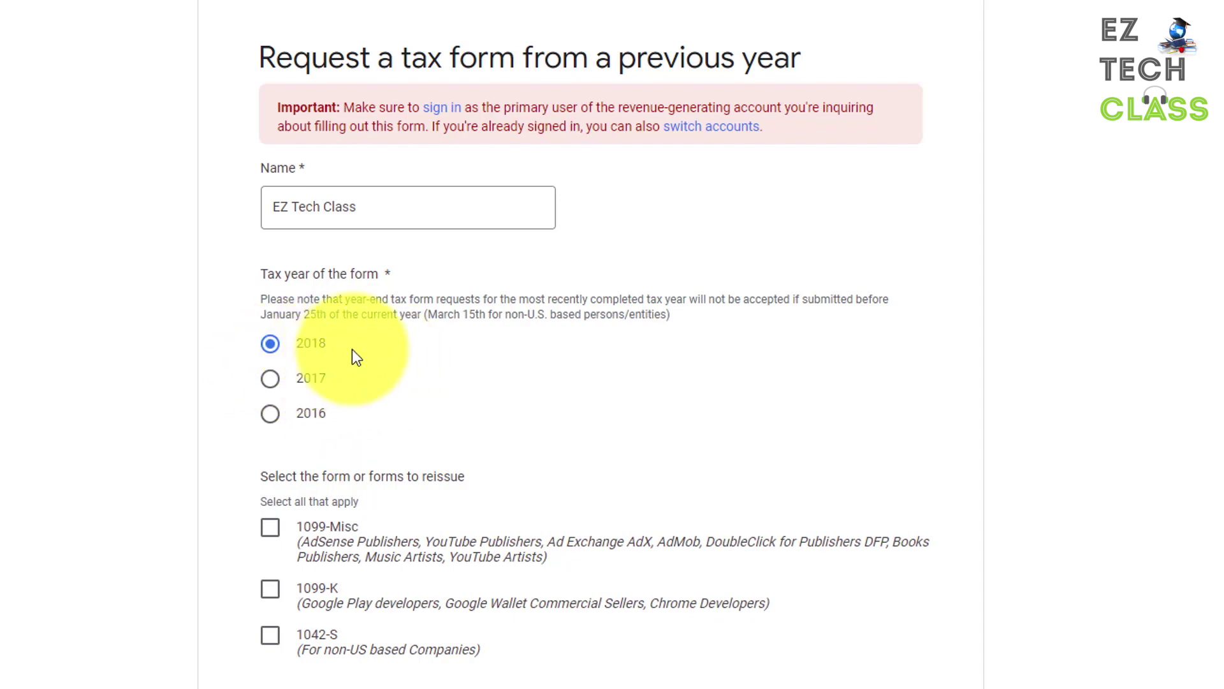
{"action": "scroll", "coordinate": [500, 404], "scroll_direction": "down", "scroll_amount": 4}
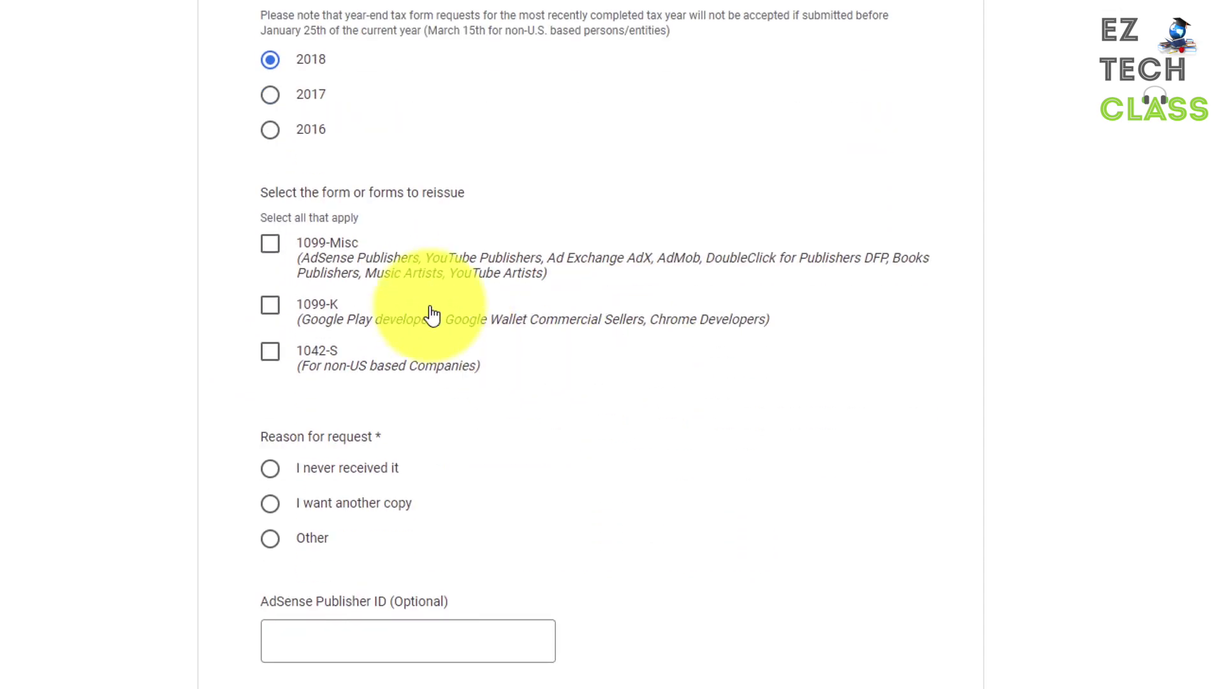
{"action": "left_click", "coordinate": [270, 244]}
{"action": "scroll", "coordinate": [702, 338], "scroll_direction": "down", "scroll_amount": 1}
{"action": "scroll", "coordinate": [702, 344], "scroll_direction": "down", "scroll_amount": 2}
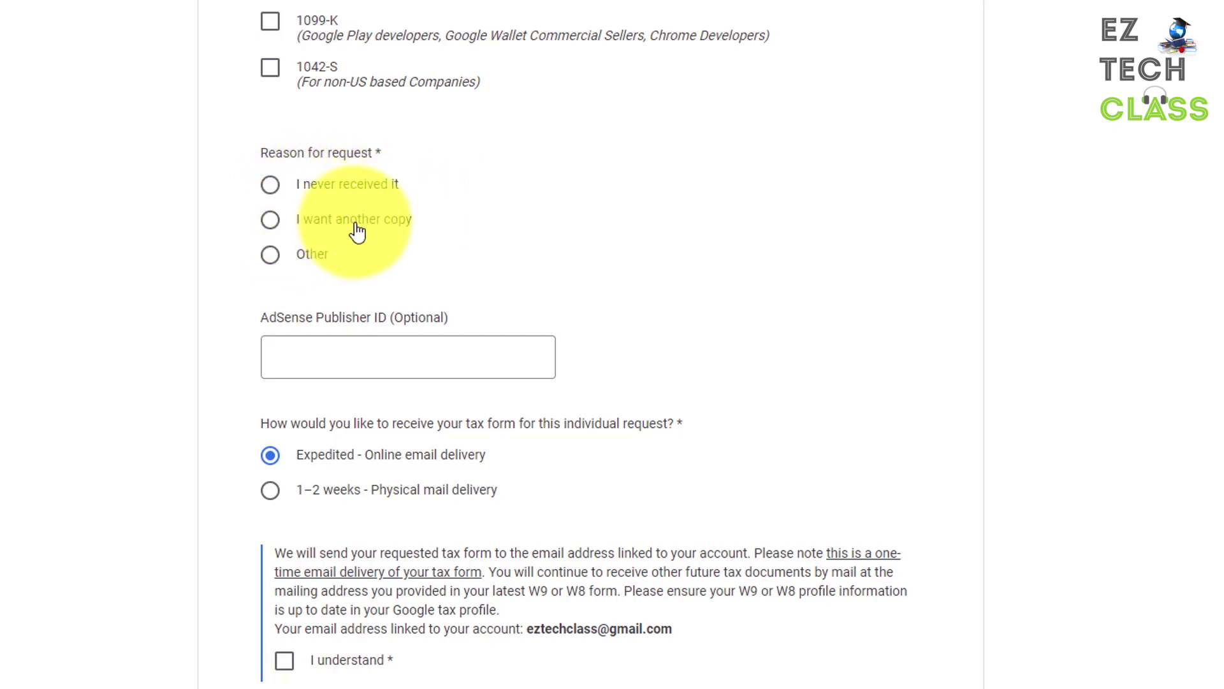
{"action": "left_click", "coordinate": [271, 255]}
{"action": "left_click", "coordinate": [324, 191]}
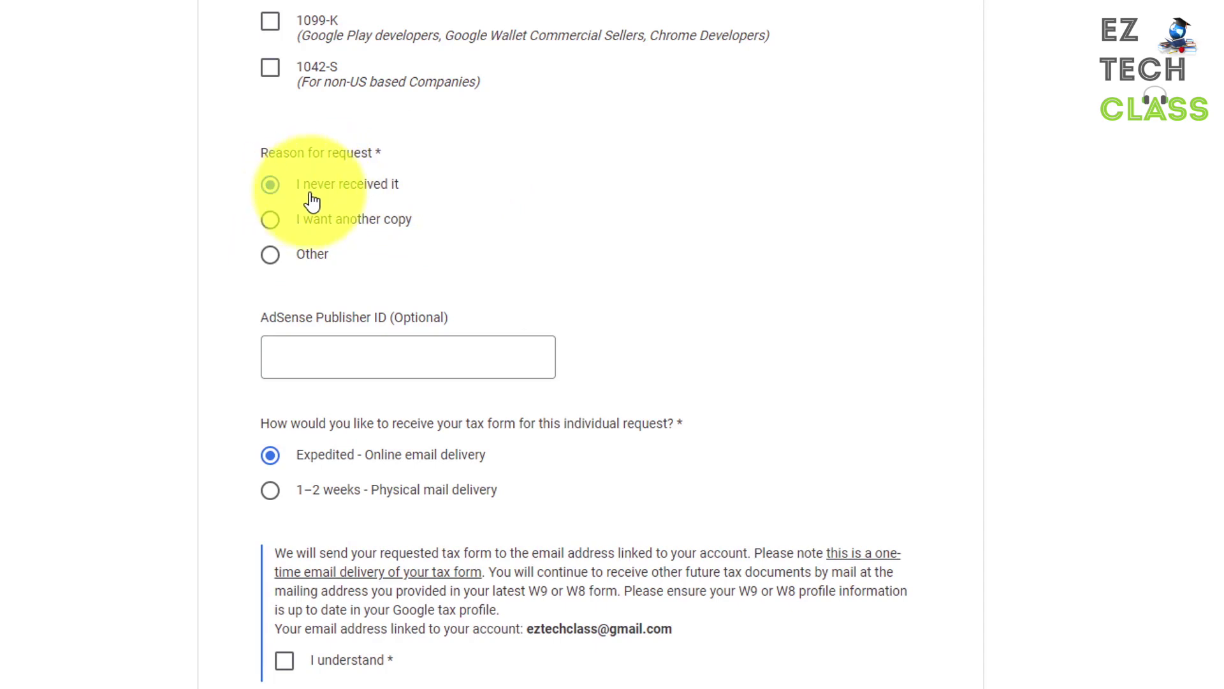
Search Google for "google adsense", switch to Google AdSense and open its Account information page
{"action": "scroll", "coordinate": [510, 290], "scroll_direction": "down", "scroll_amount": 1}
{"action": "left_click", "coordinate": [424, 269]}
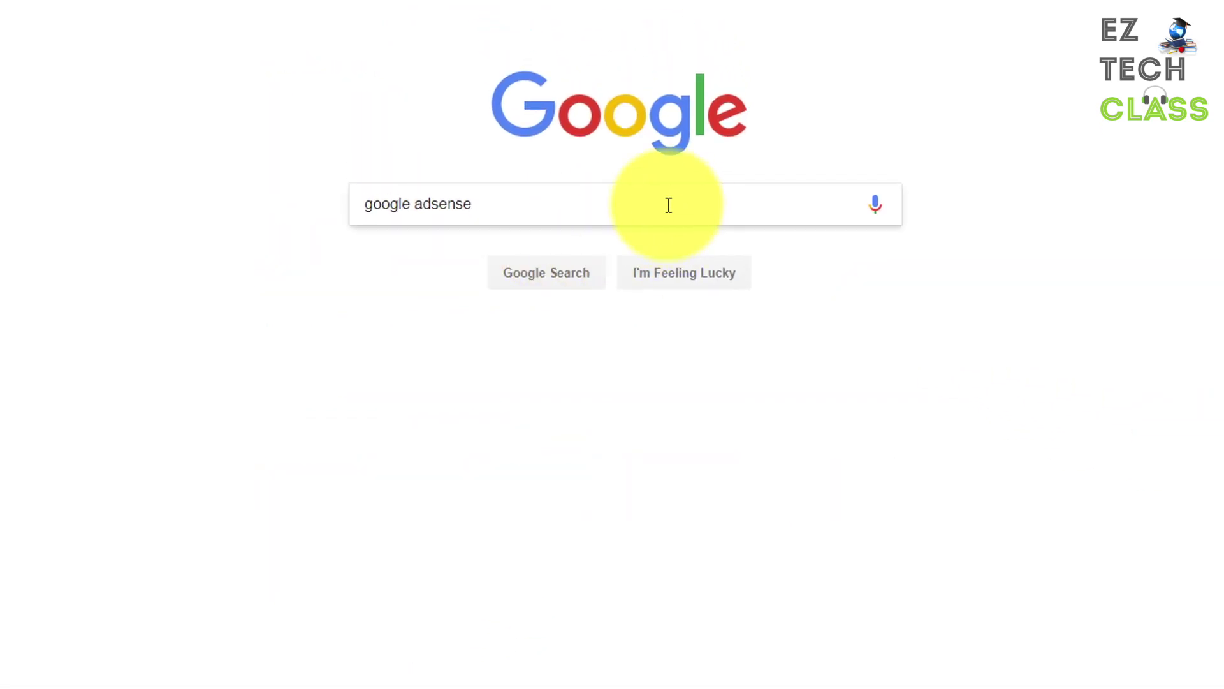
{"action": "key", "text": "Return"}
{"action": "left_click", "coordinate": [414, 210]}
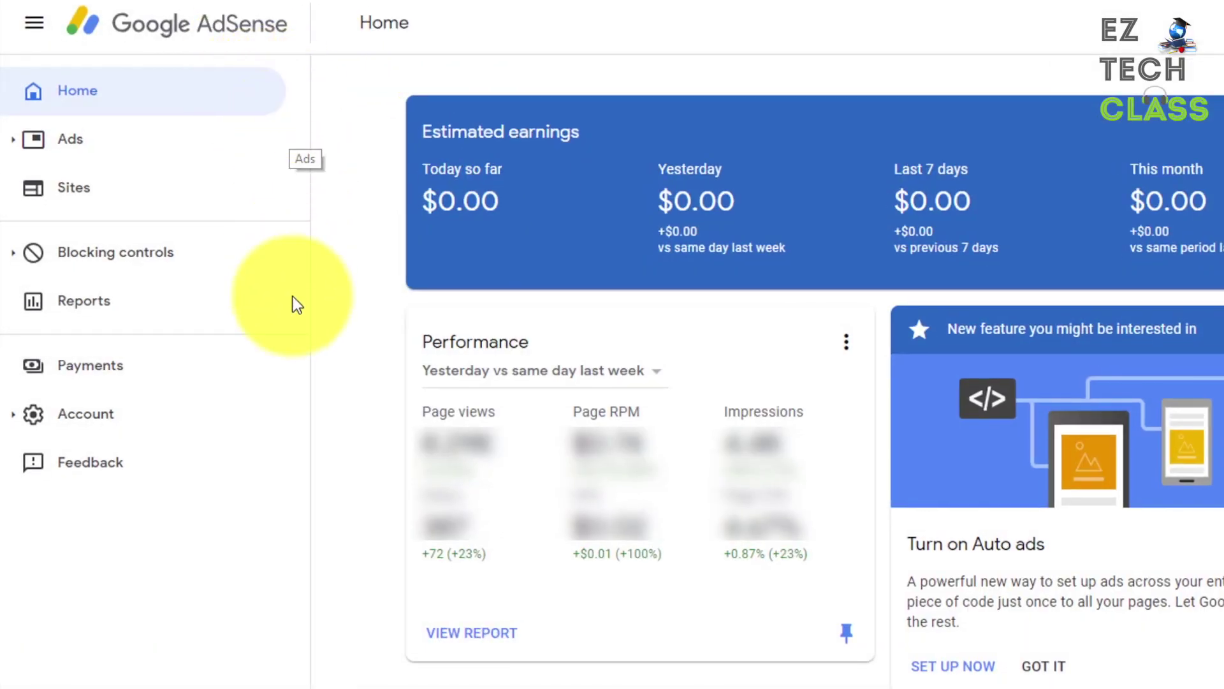
{"action": "left_click", "coordinate": [96, 432]}
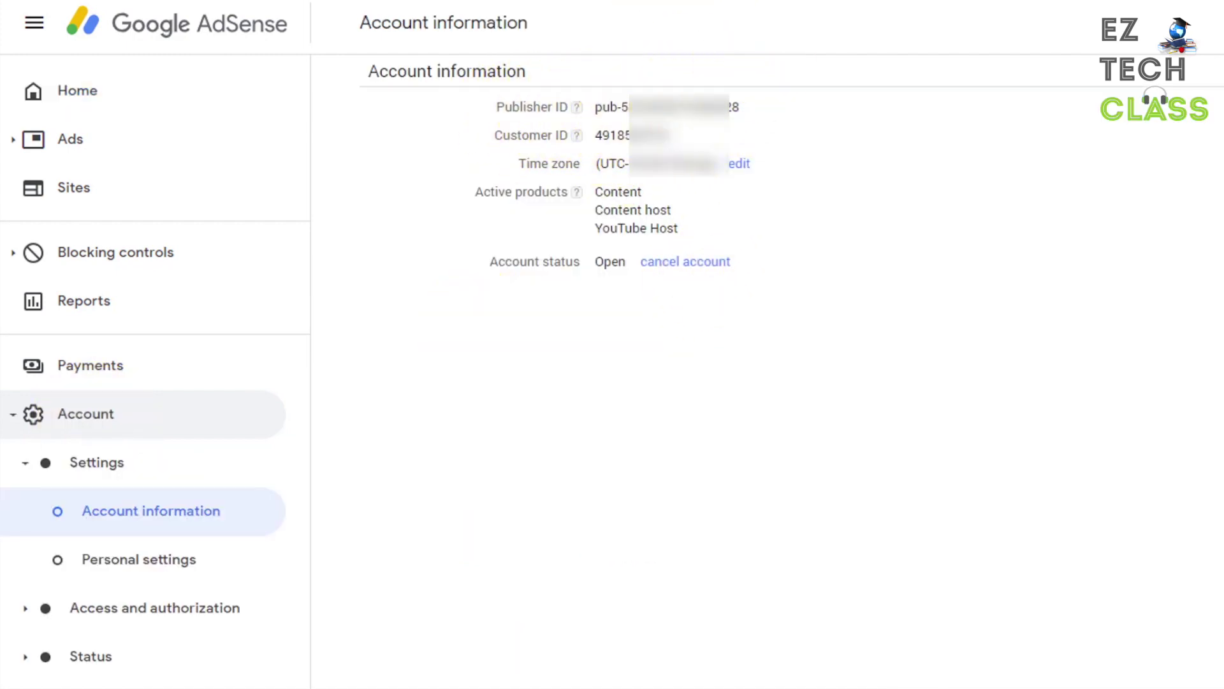
Copy the publisher ID from the account information into the tax form request's AdSense Publisher ID field and acknowledge the one-time email delivery notice
{"action": "left_click_drag", "start_coordinate": [599, 107], "coordinate": [726, 110]}
{"action": "right_click", "coordinate": [726, 110]}
{"action": "left_click", "coordinate": [774, 124]}
{"action": "left_click", "coordinate": [711, 504]}
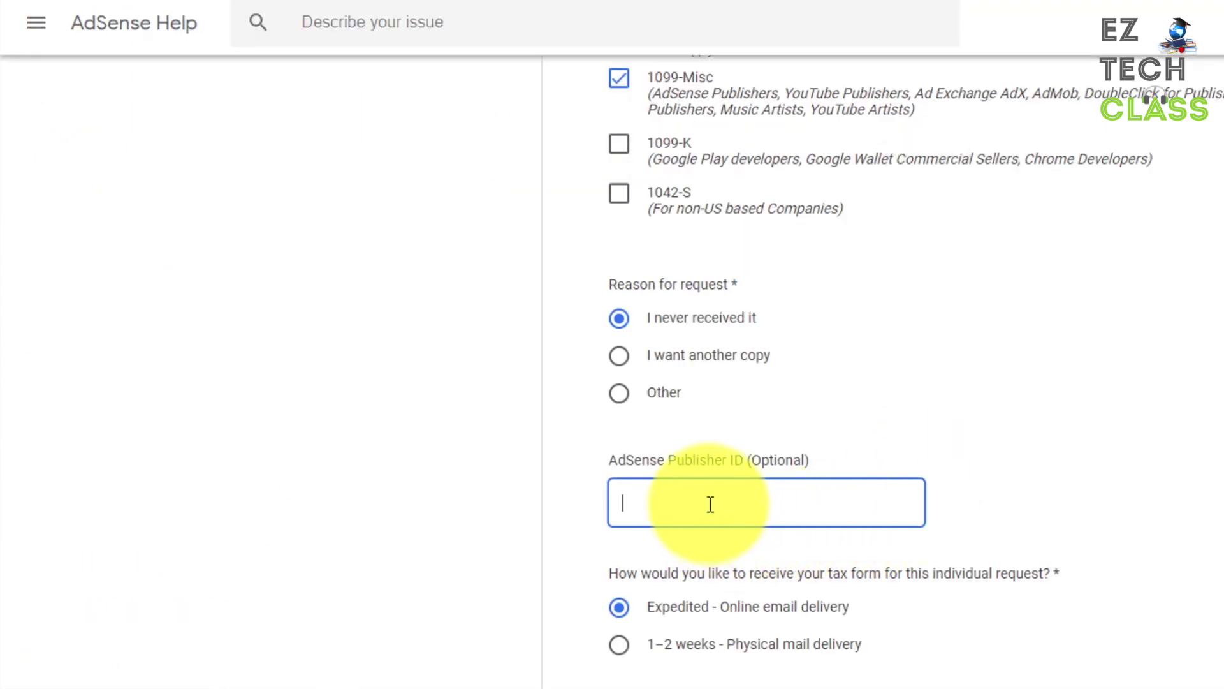
{"action": "right_click", "coordinate": [733, 503]}
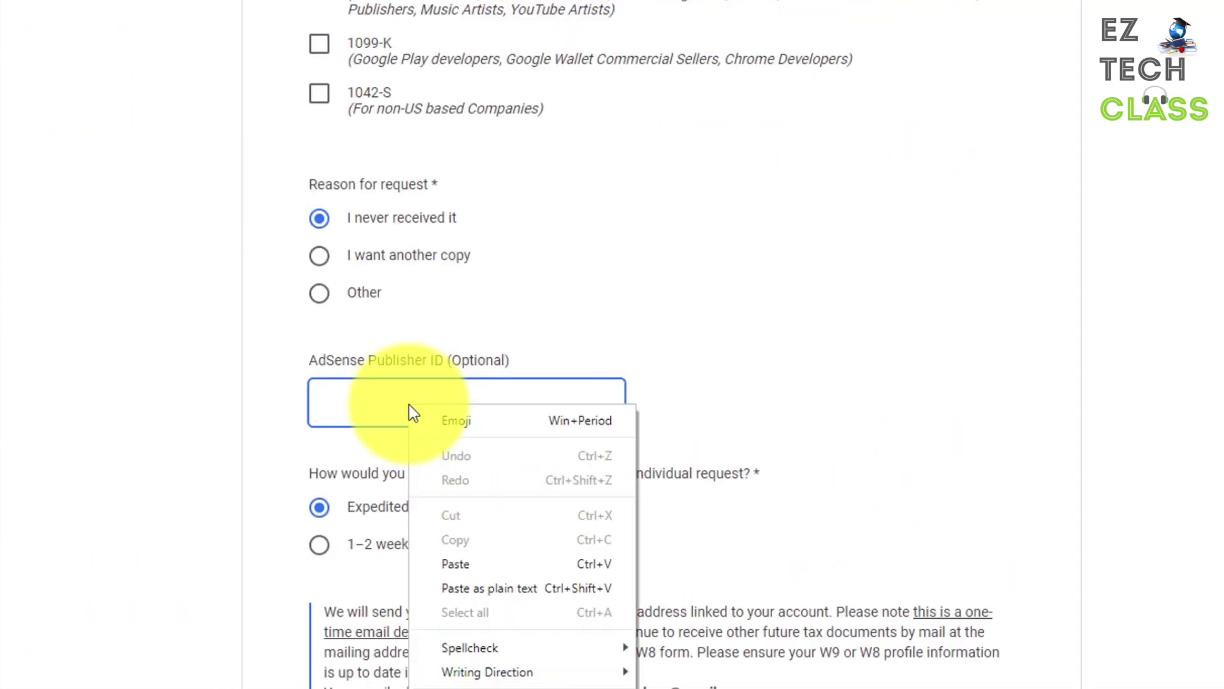
{"action": "left_click", "coordinate": [798, 640]}
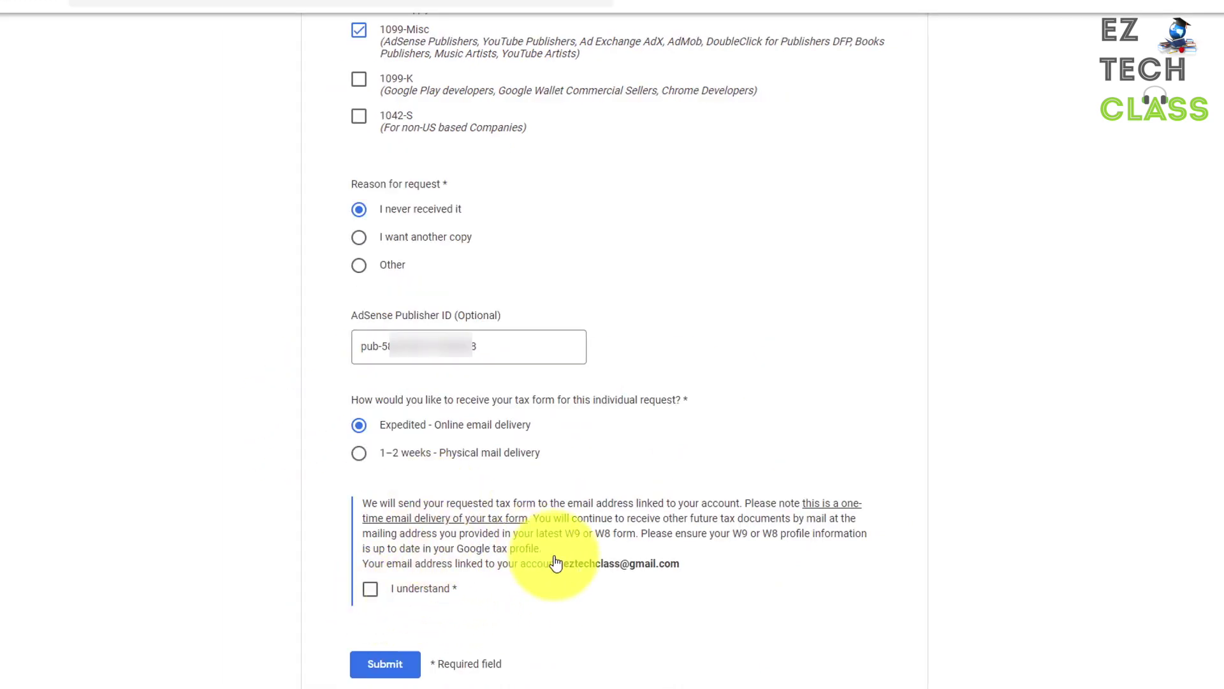
{"action": "key", "text": "space"}
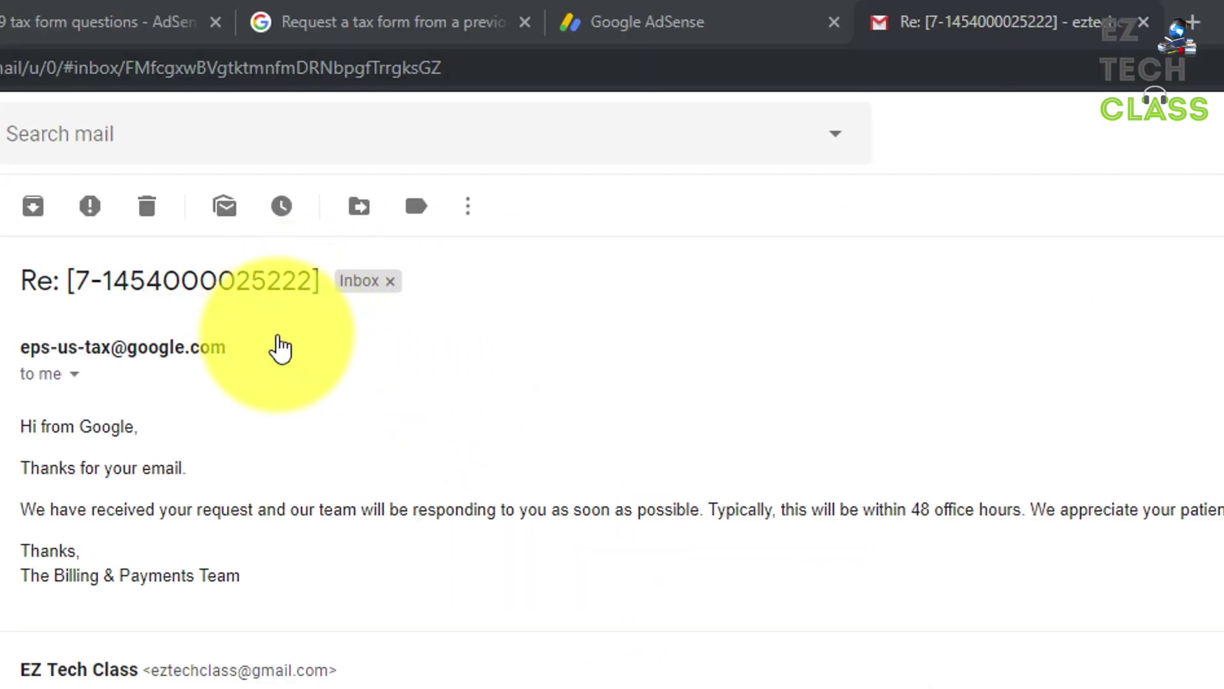
View the encrypted 1099 MISC 2018 attachment in Google's tax team reply in Gmail by entering the document password, and close the preview
{"action": "mouse_move", "coordinate": [130, 378]}
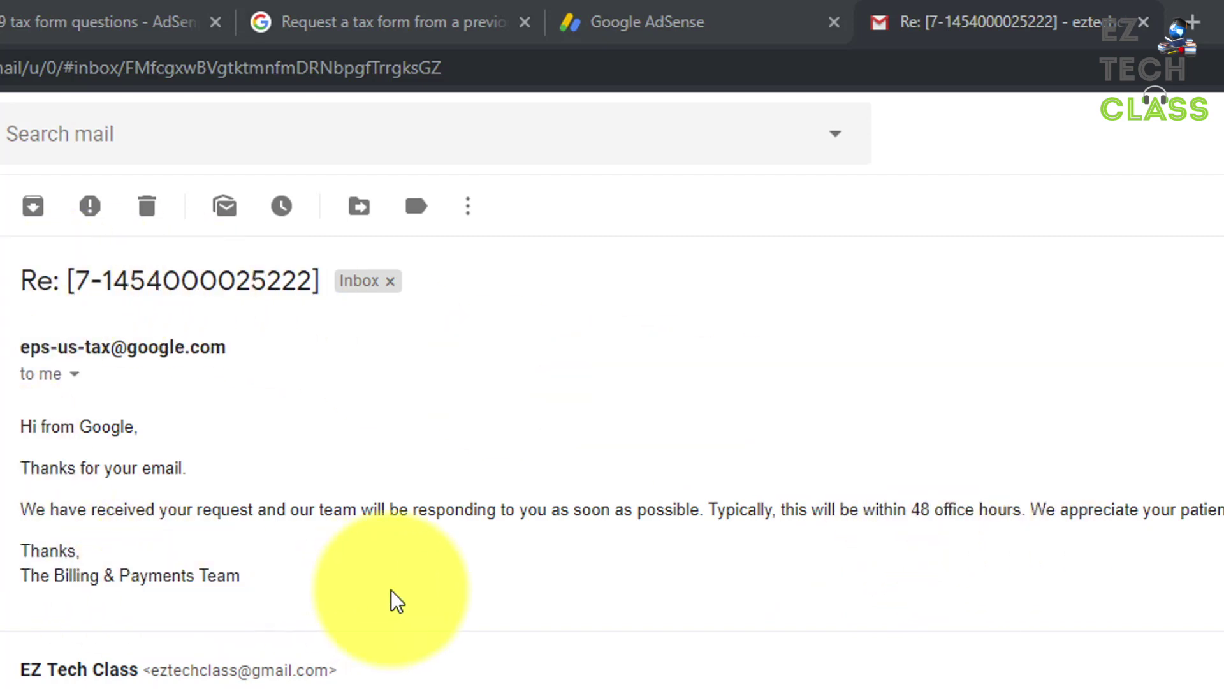
{"action": "left_click", "coordinate": [437, 19]}
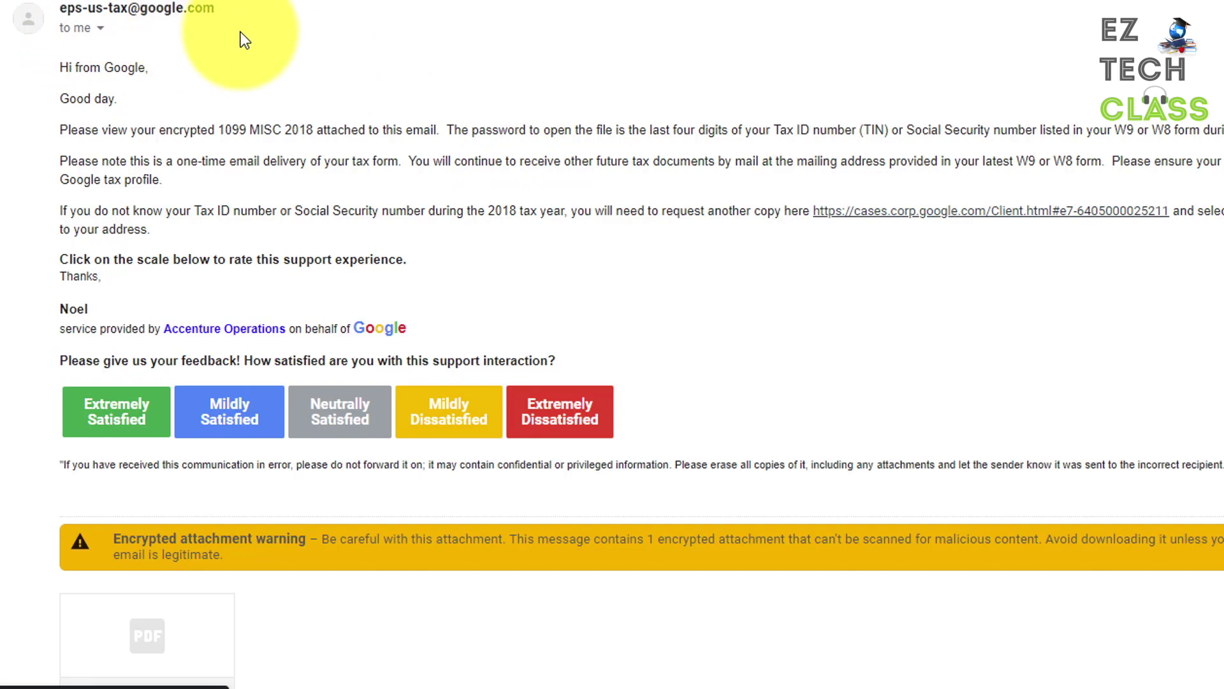
{"action": "mouse_move", "coordinate": [221, 674]}
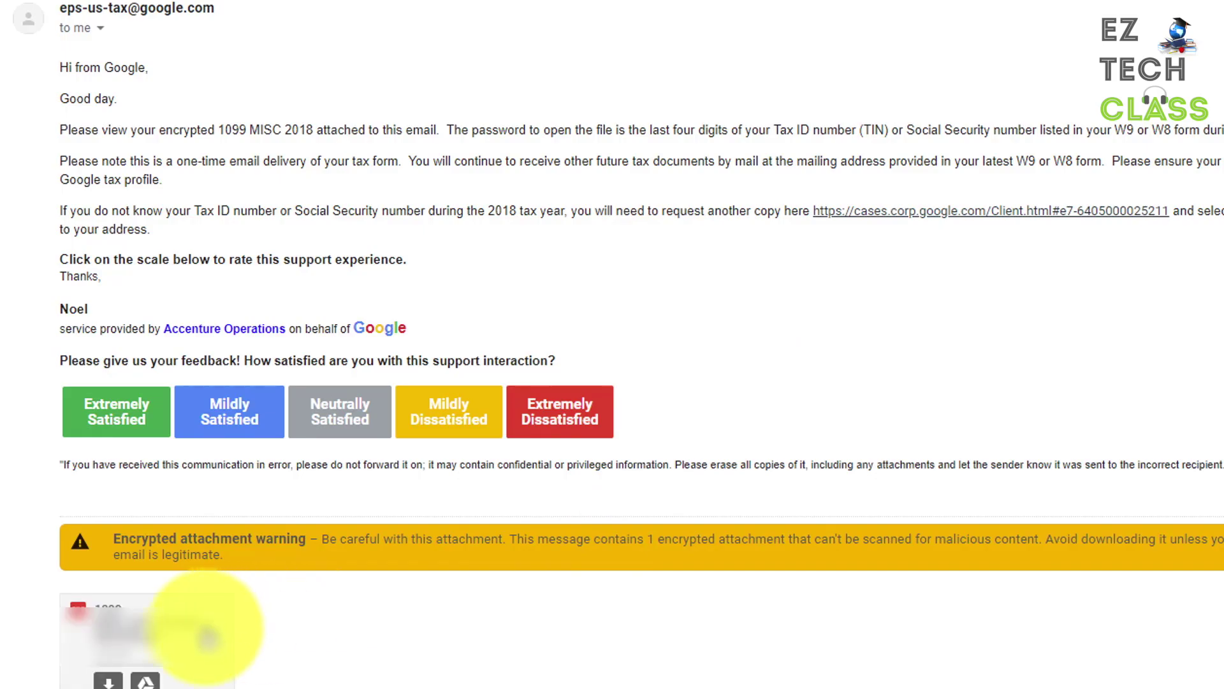
{"action": "left_click", "coordinate": [207, 635]}
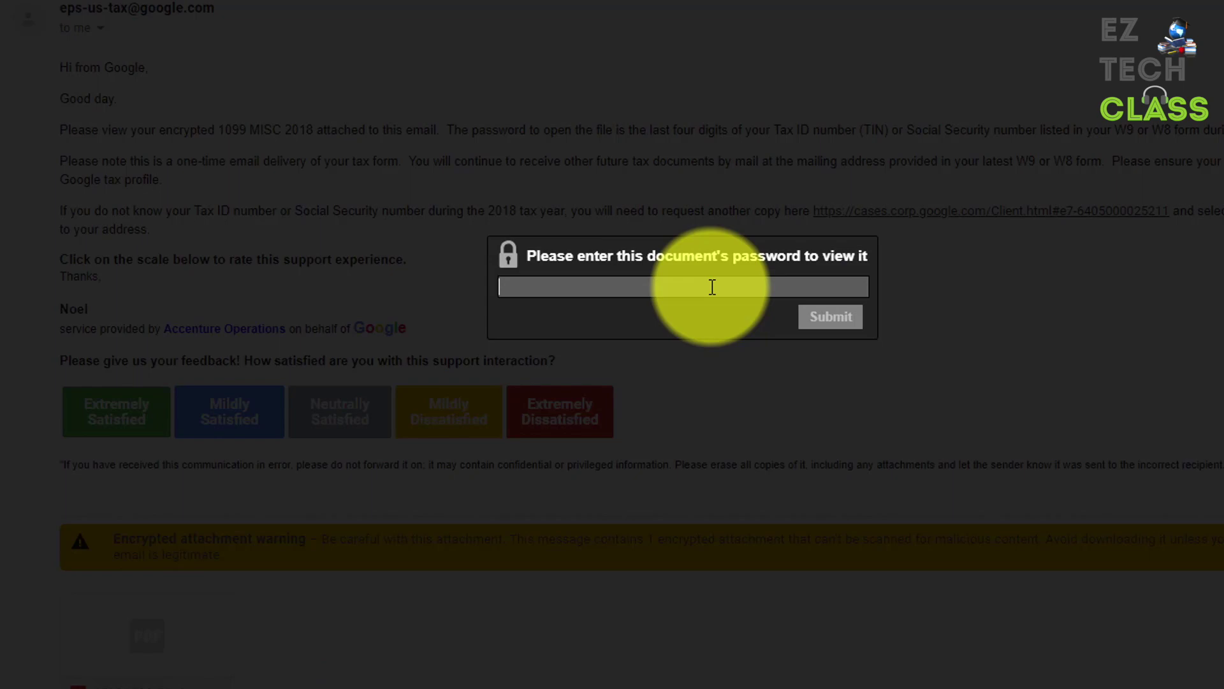
{"action": "type", "text": "****"}
{"action": "left_click", "coordinate": [815, 324]}
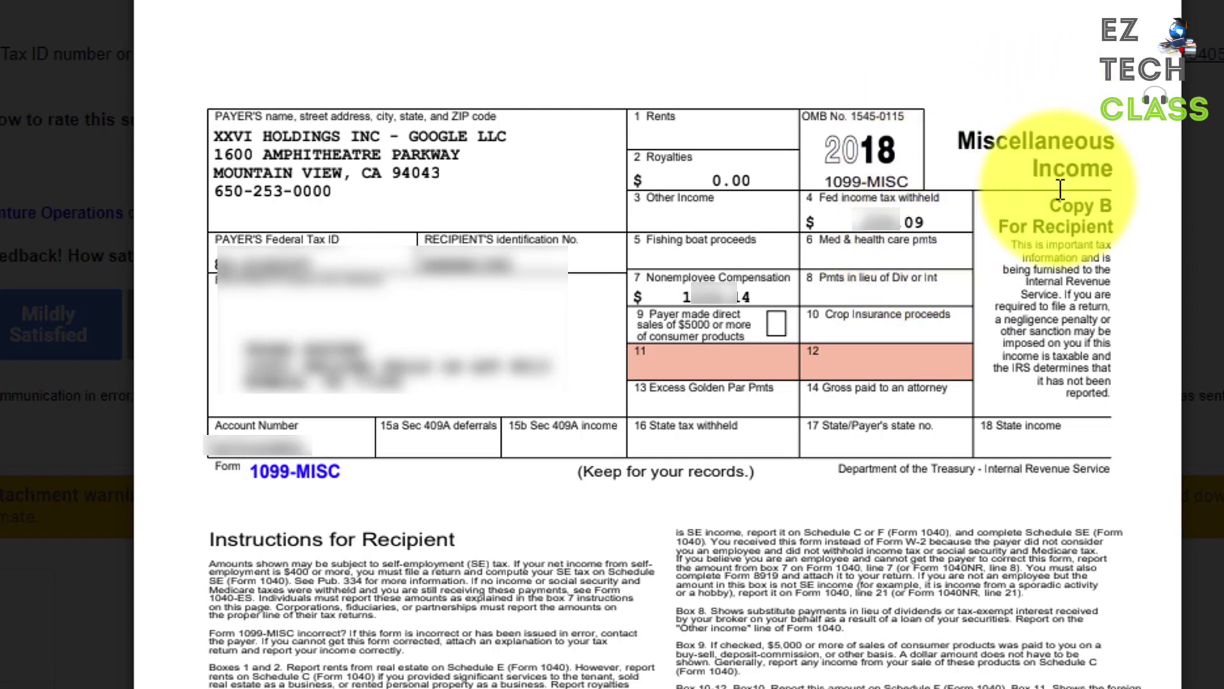
{"action": "left_click", "coordinate": [1213, 163]}
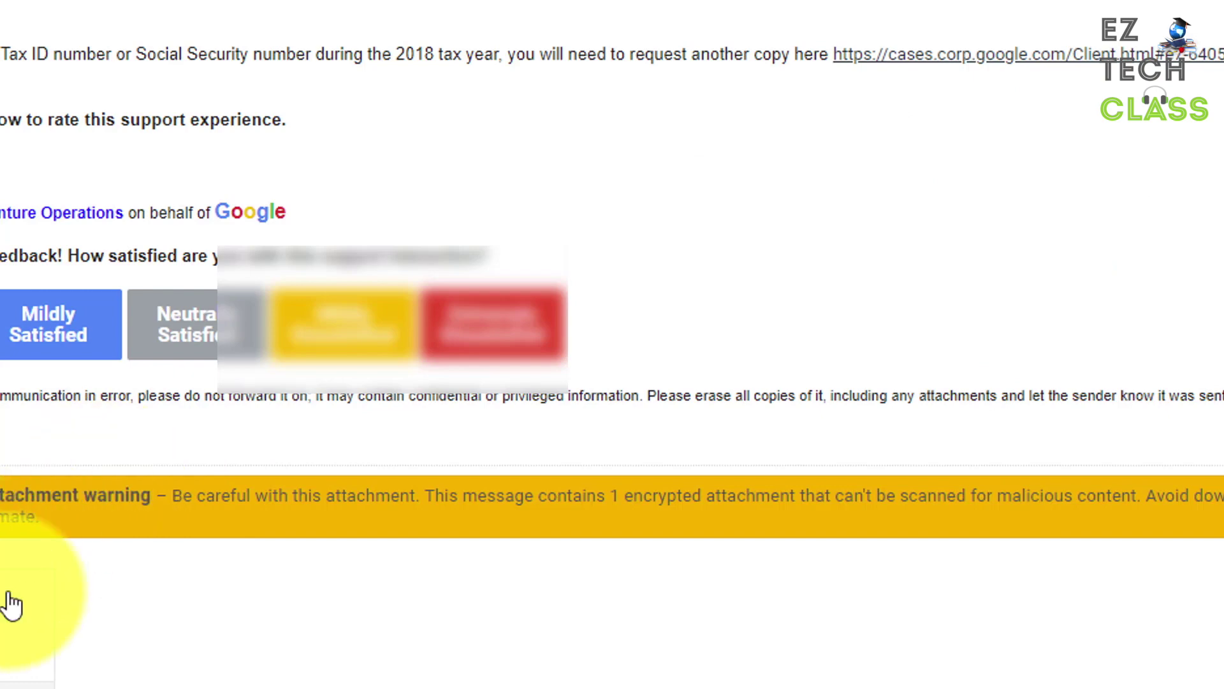